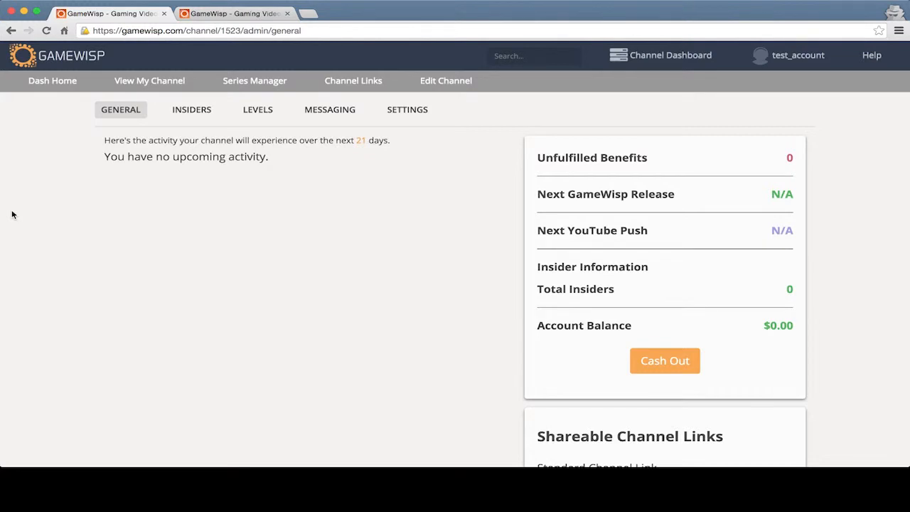
# Return to the channel's Dash Home activity overview
pyautogui.click(53, 80)
pyautogui.click(416, 114)
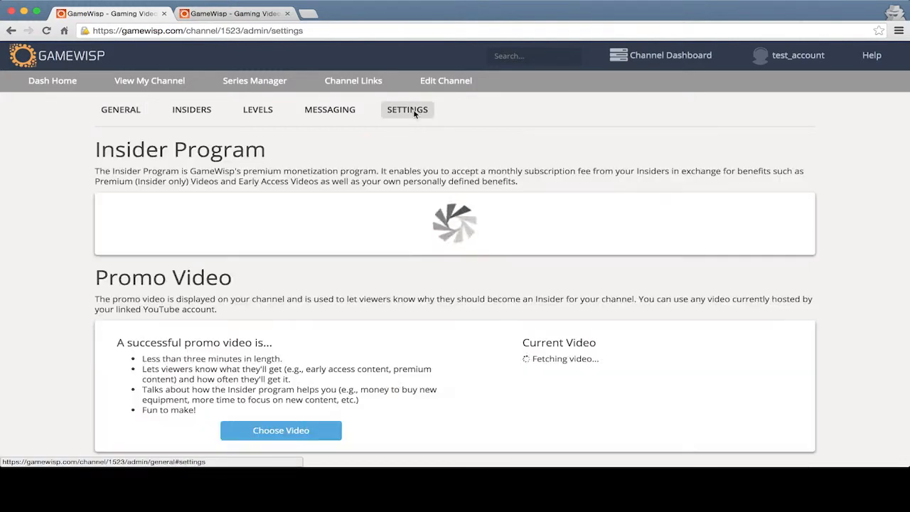
pyautogui.scroll(-5, 50, 270)
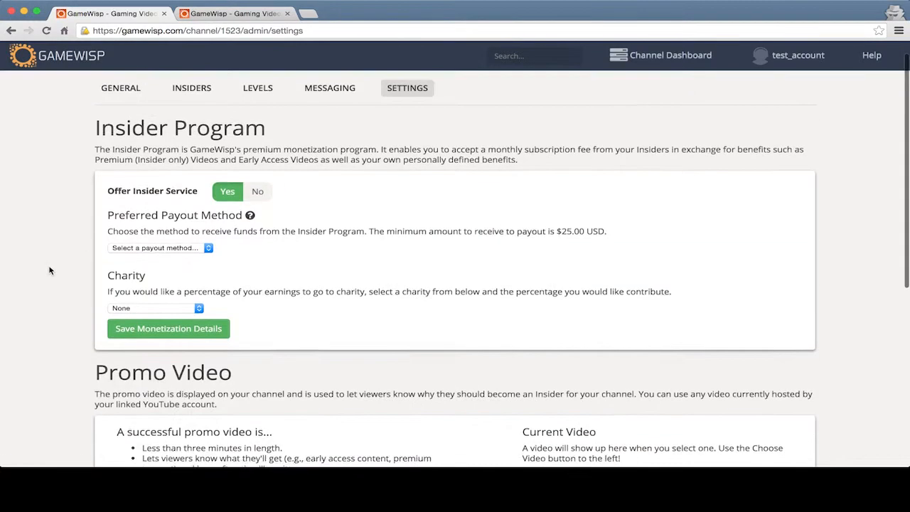
pyautogui.scroll(-3, 49, 270)
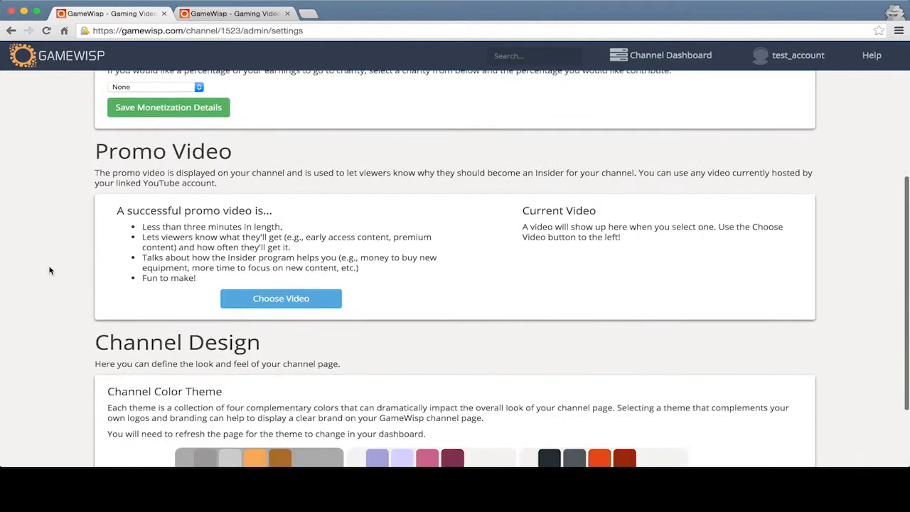
pyautogui.scroll(-2, 50, 270)
pyautogui.scroll(-1, 49, 270)
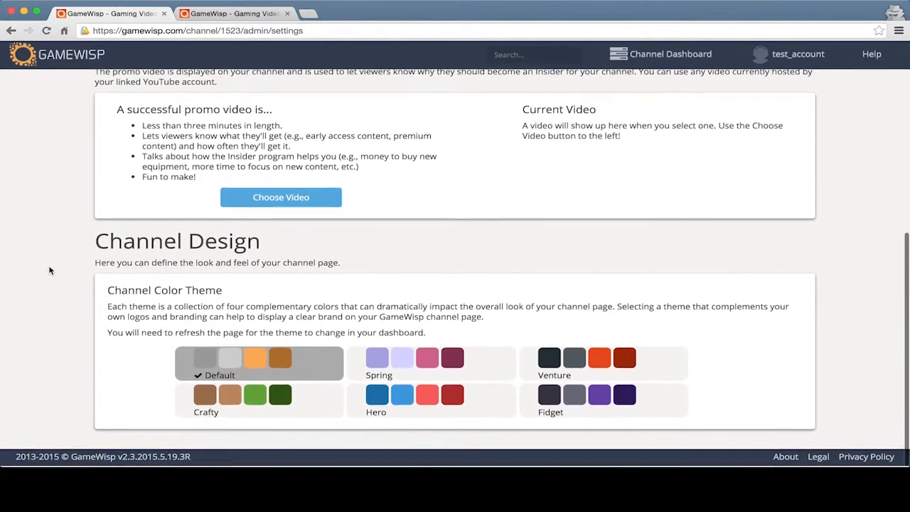
pyautogui.scroll(3, 50, 270)
pyautogui.scroll(5, 50, 270)
pyautogui.scroll(2, 50, 270)
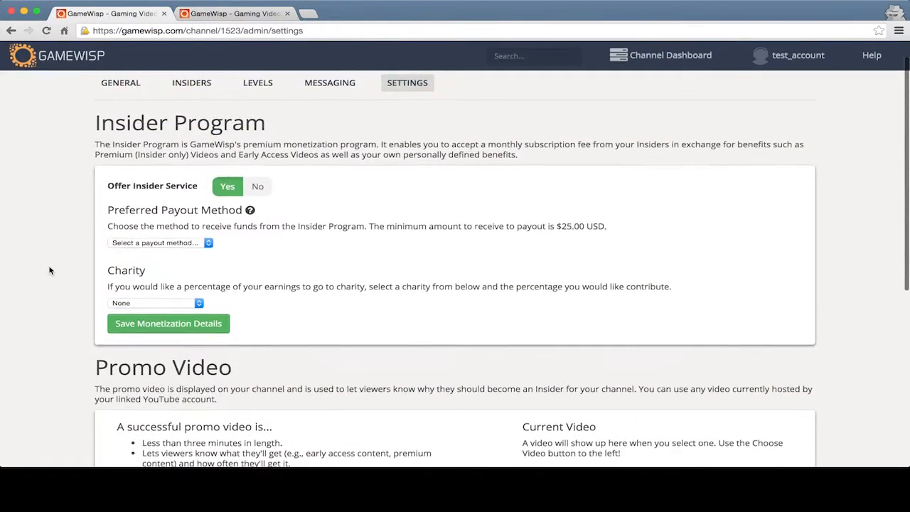
pyautogui.scroll(2, 49, 270)
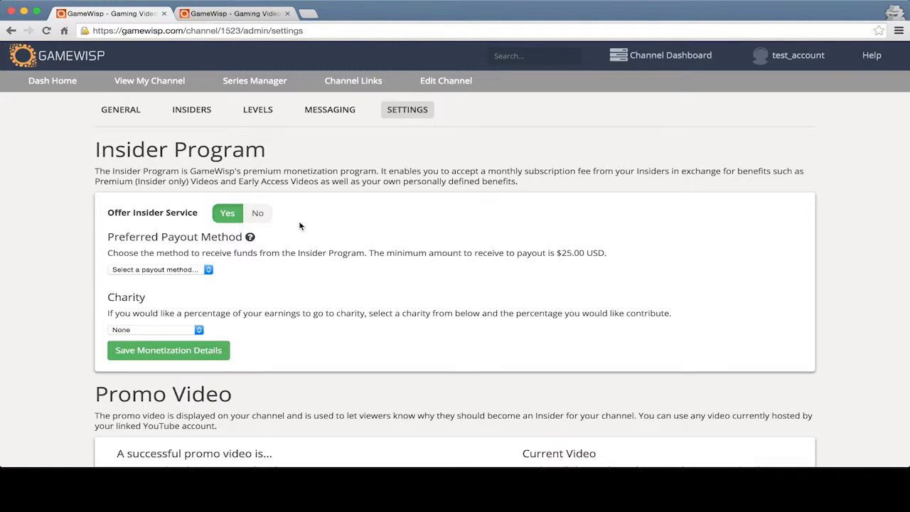
# Choose PayPal as the preferred payout method and enter the PayPal account email
pyautogui.click(208, 269)
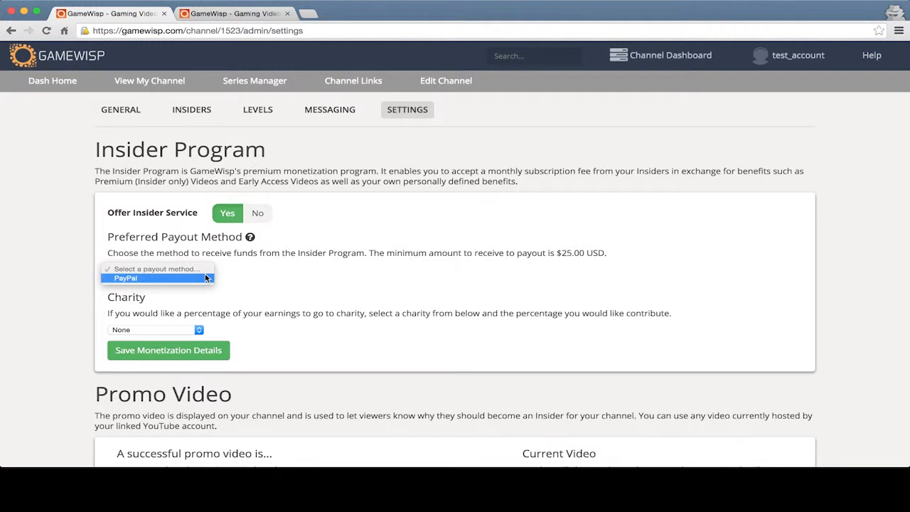
pyautogui.click(207, 277)
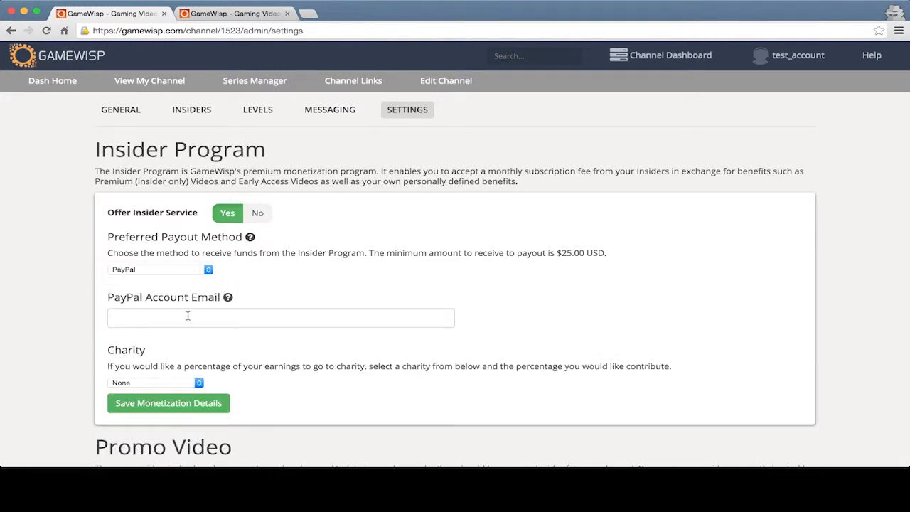
pyautogui.click(184, 319)
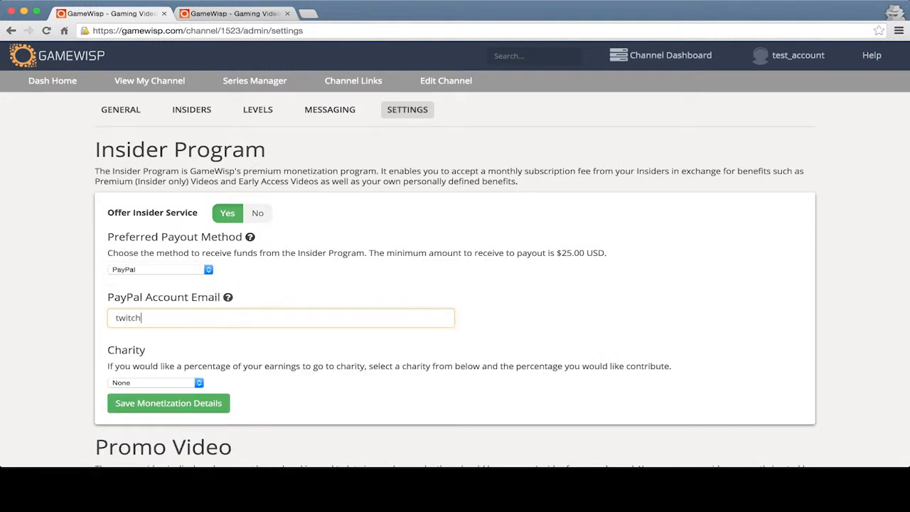
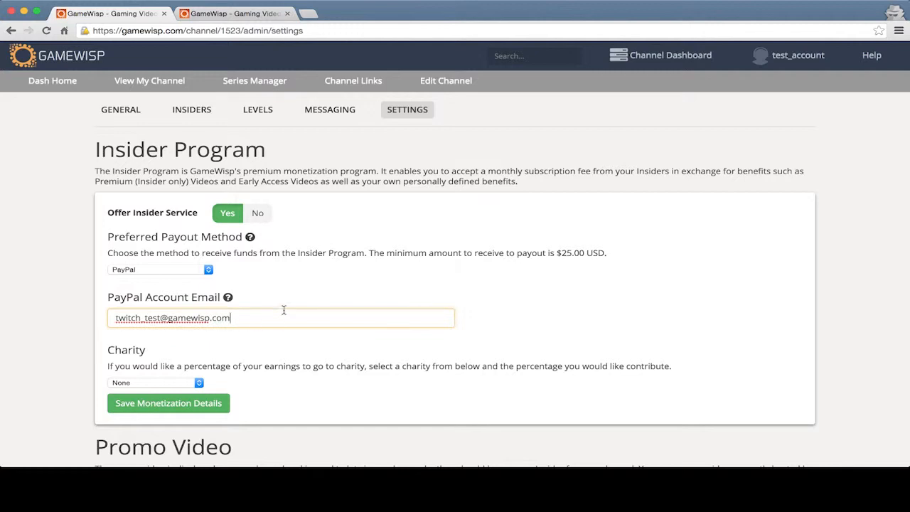
pyautogui.scroll(-1, 282, 305)
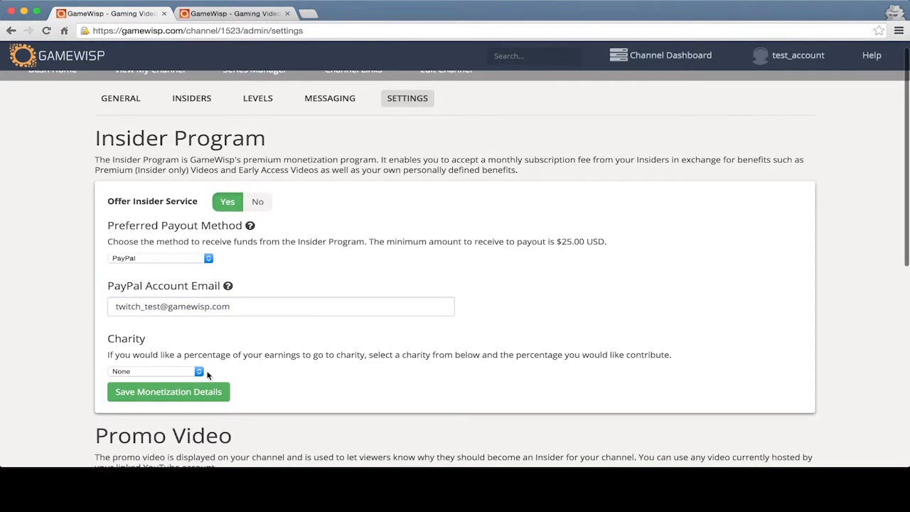
# Save the PayPal payout monetization details
pyautogui.click(169, 392)
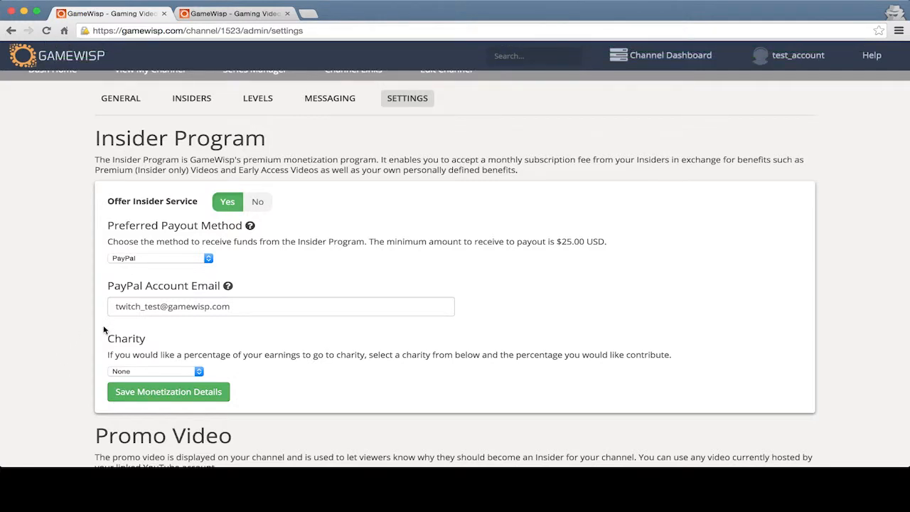
pyautogui.scroll(-3, 104, 330)
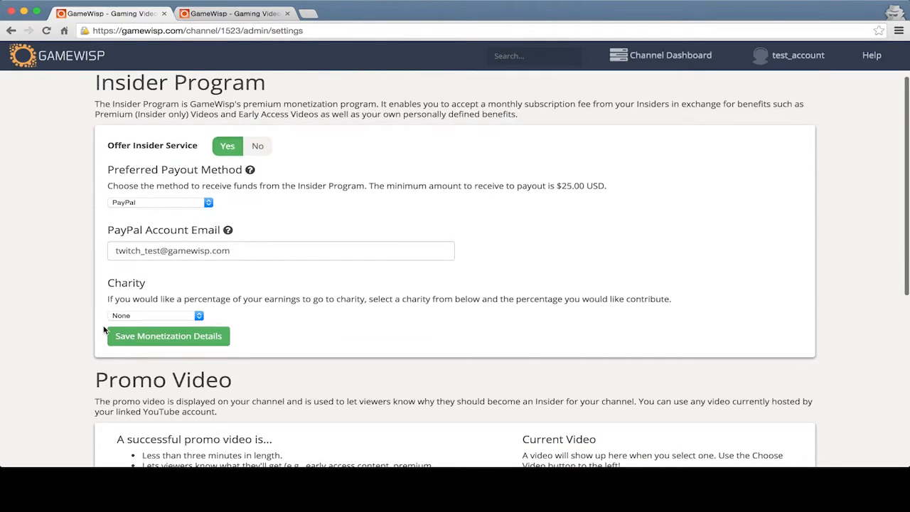
pyautogui.scroll(-1, 104, 330)
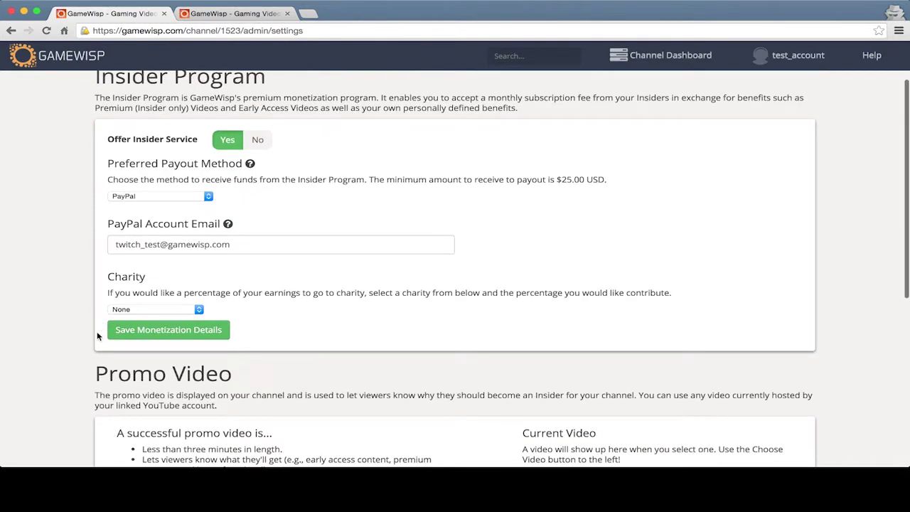
# Set Extra Life as the charity receiving 10% of earnings and save monetization details
pyautogui.click(139, 311)
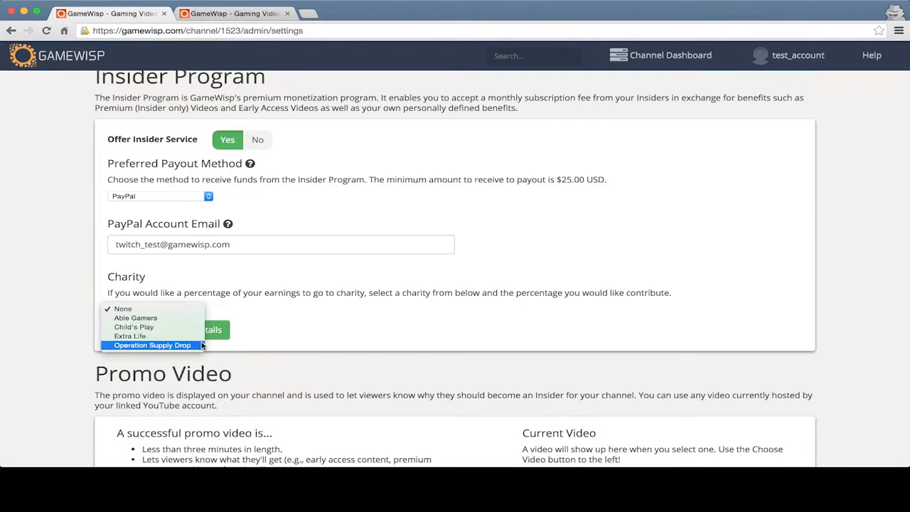
pyautogui.click(153, 336)
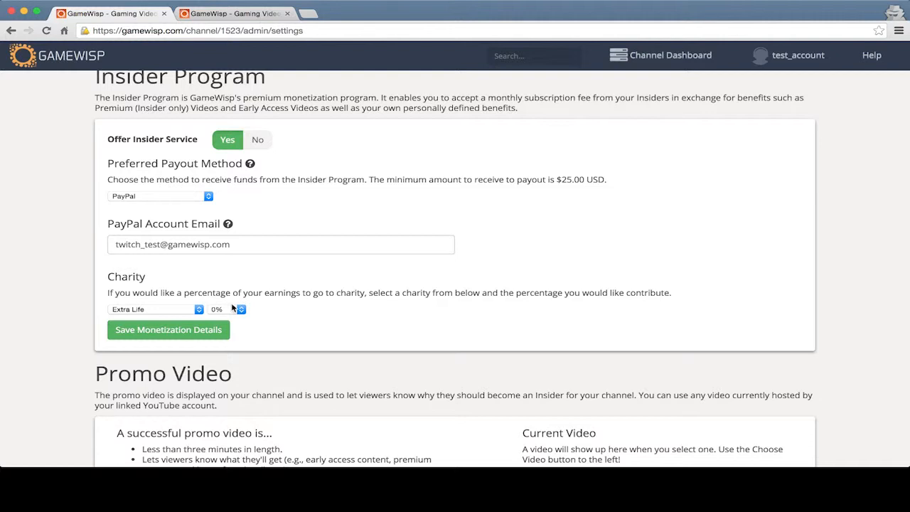
pyautogui.click(236, 309)
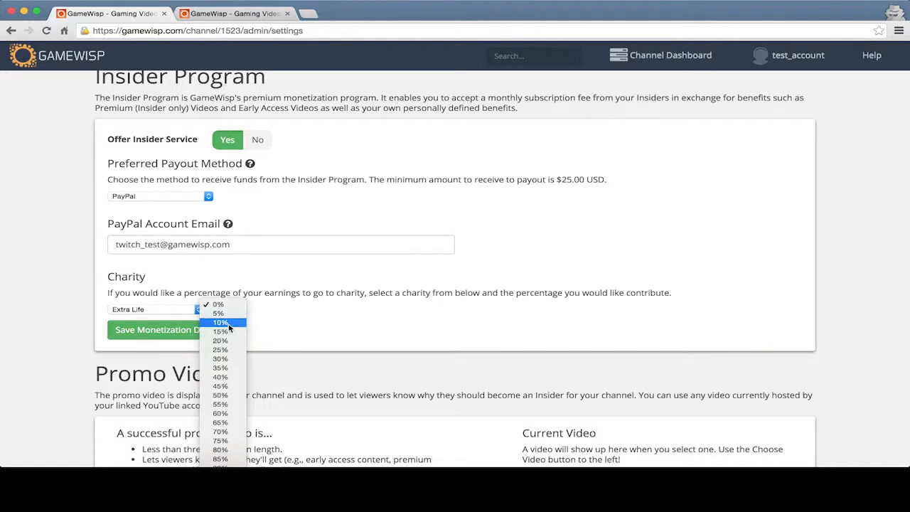
pyautogui.click(220, 322)
pyautogui.click(217, 331)
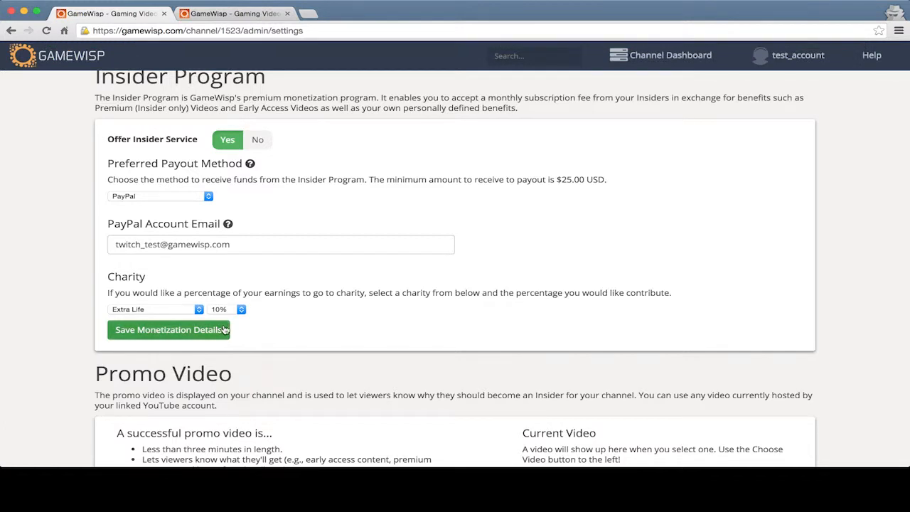
pyautogui.click(199, 309)
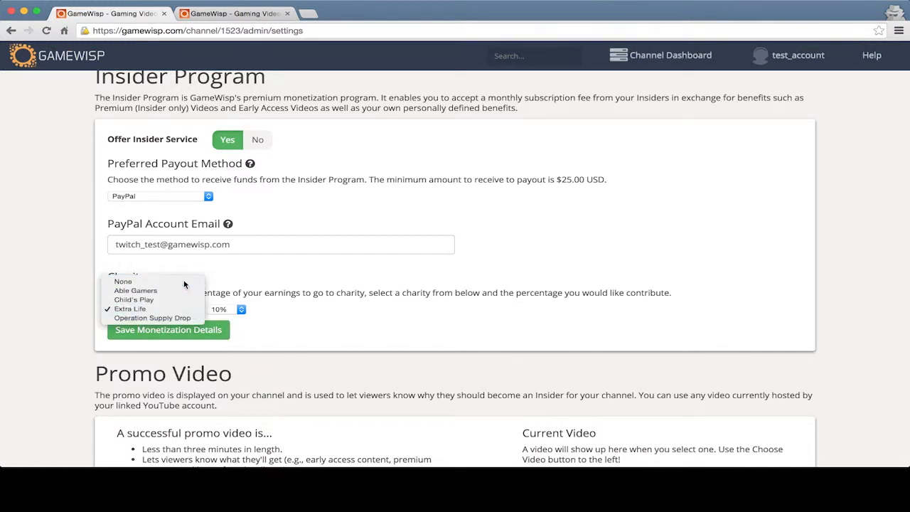
pyautogui.click(181, 283)
pyautogui.click(169, 330)
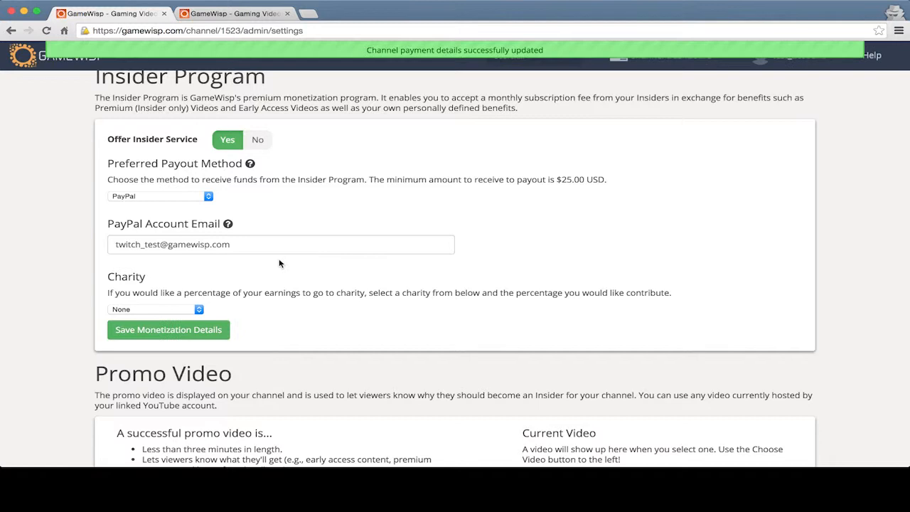
pyautogui.click(199, 311)
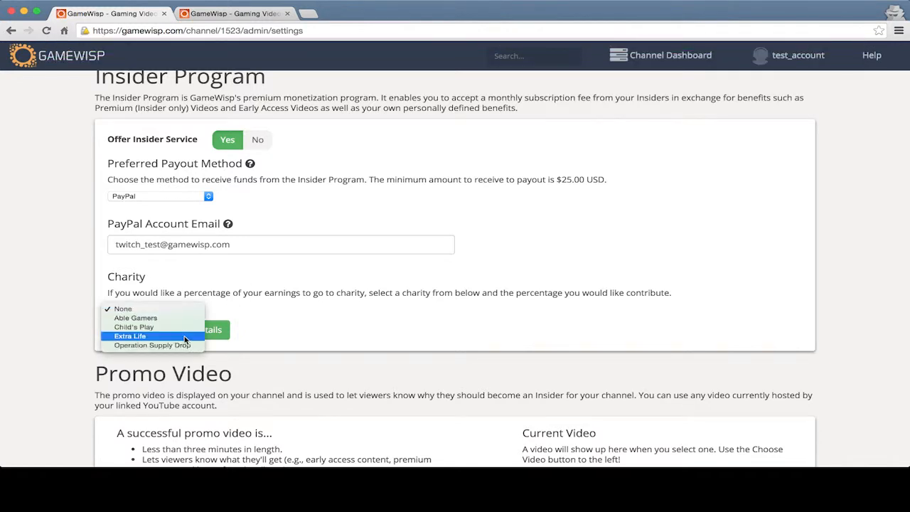
pyautogui.click(185, 337)
pyautogui.click(218, 331)
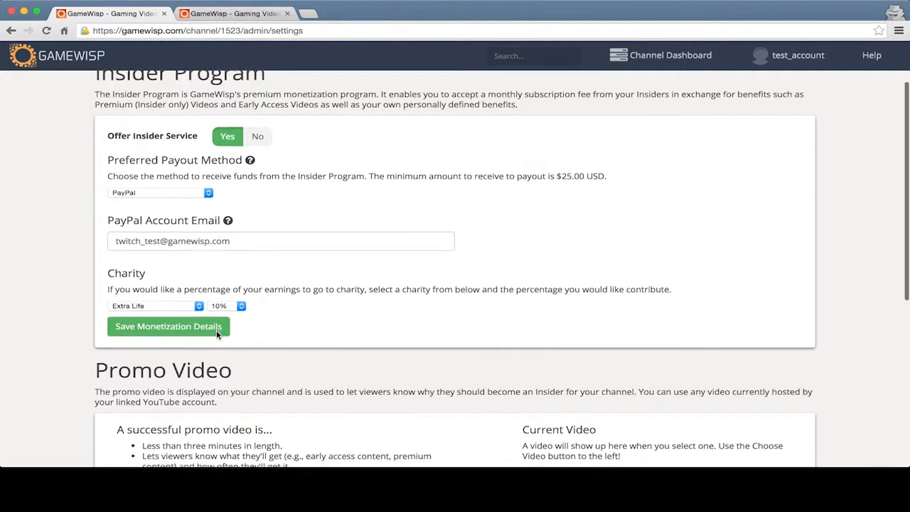
pyautogui.scroll(-1, 216, 330)
pyautogui.scroll(-1, 31, 359)
pyautogui.scroll(-1, 31, 359)
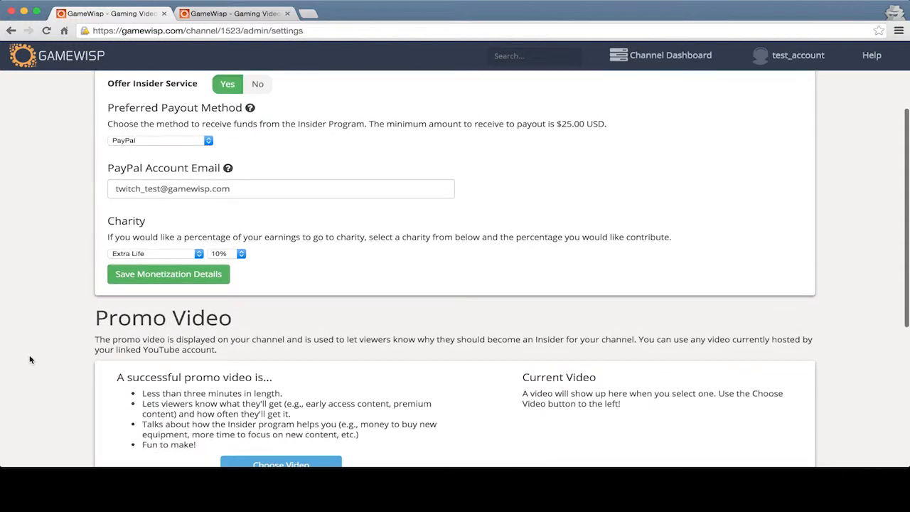
pyautogui.scroll(-1, 31, 359)
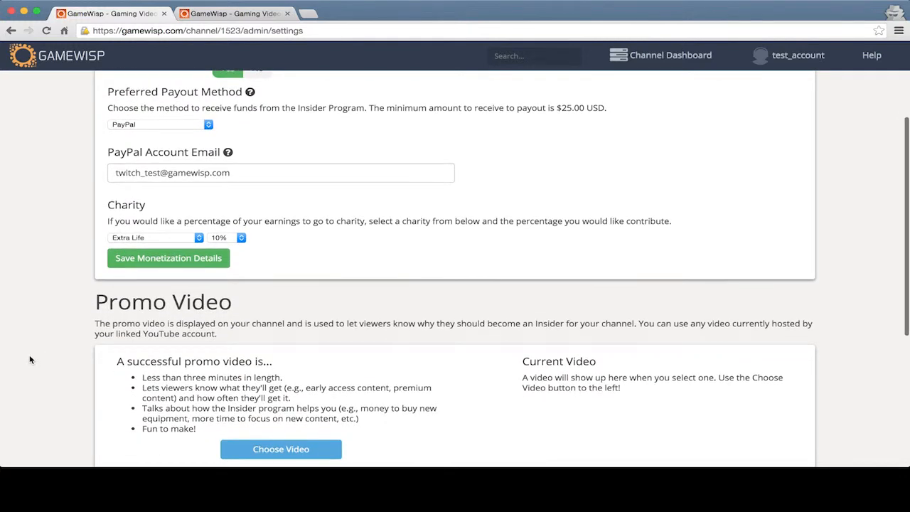
pyautogui.scroll(-3, 30, 359)
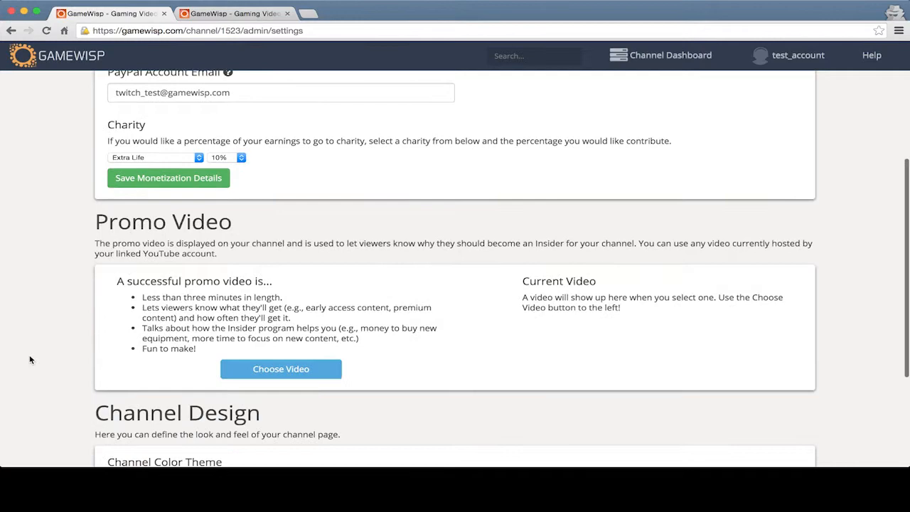
pyautogui.scroll(-2, 31, 359)
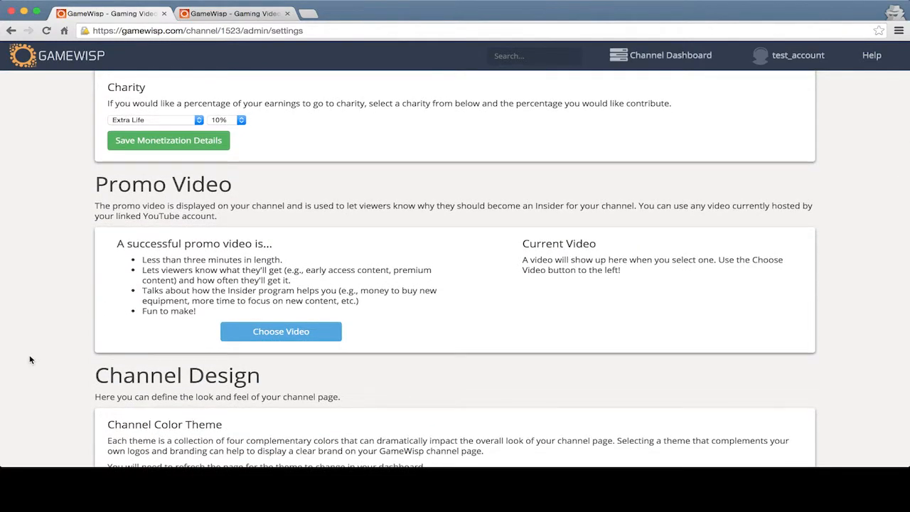
pyautogui.scroll(-1, 31, 359)
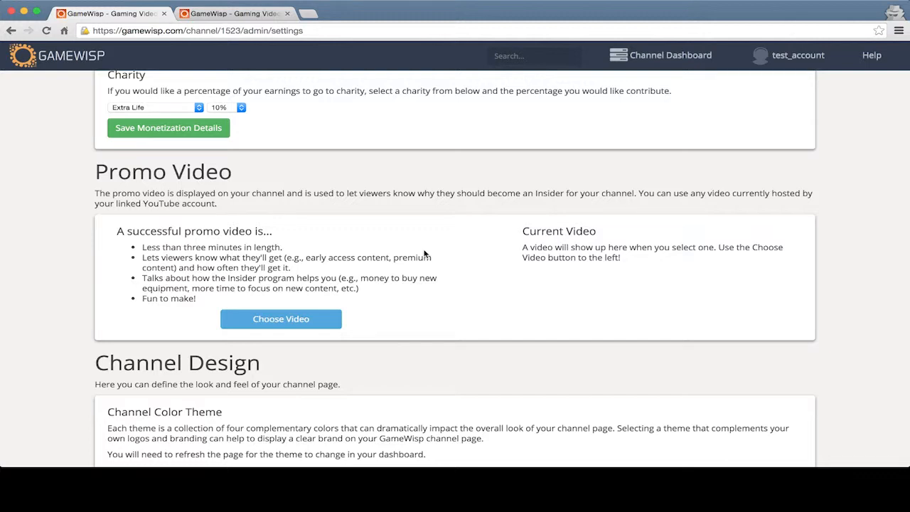
pyautogui.scroll(-1, 425, 253)
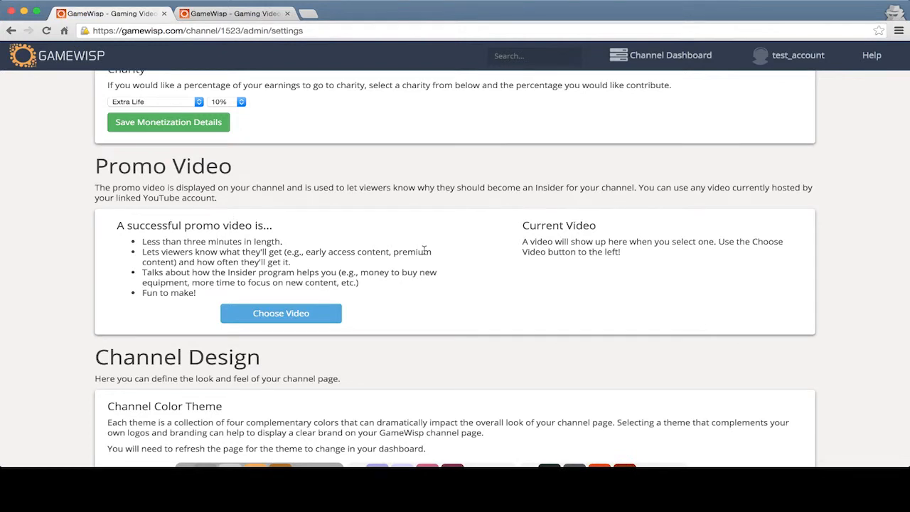
pyautogui.scroll(-1, 426, 251)
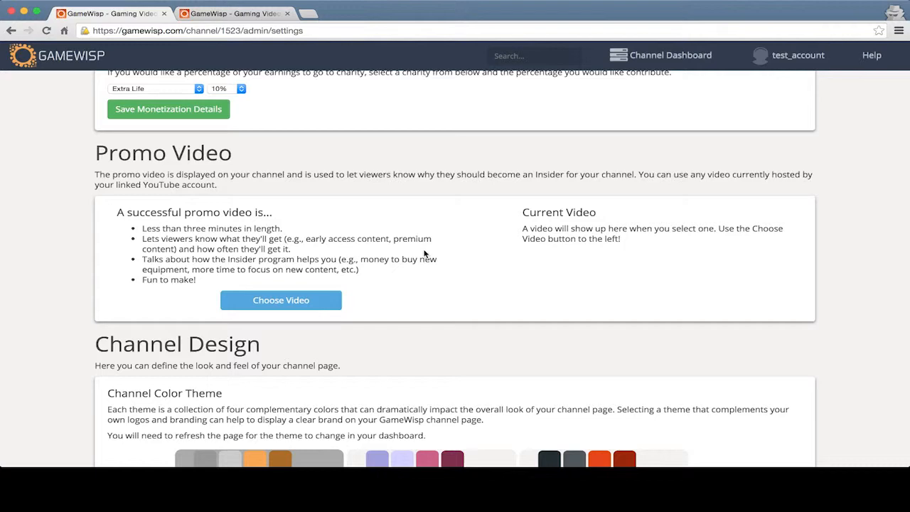
pyautogui.scroll(-2, 425, 254)
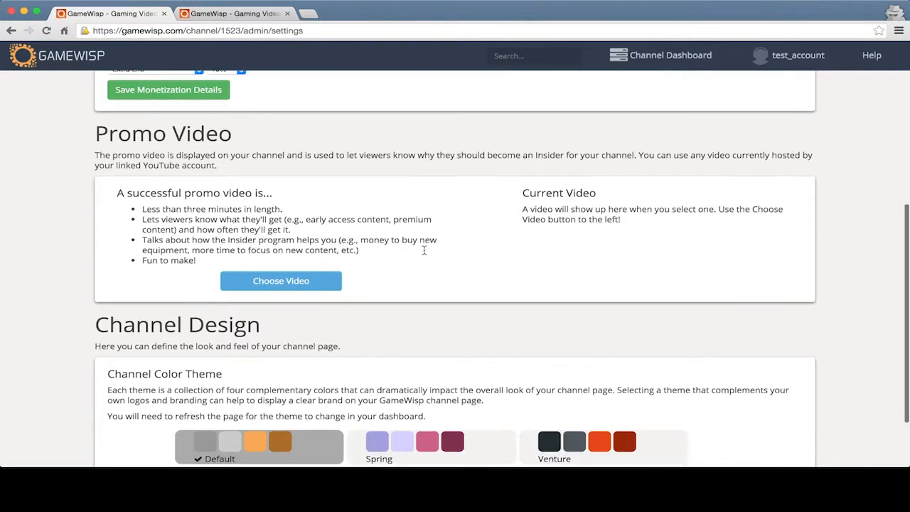
pyautogui.scroll(-3, 425, 254)
pyautogui.scroll(-1, 425, 254)
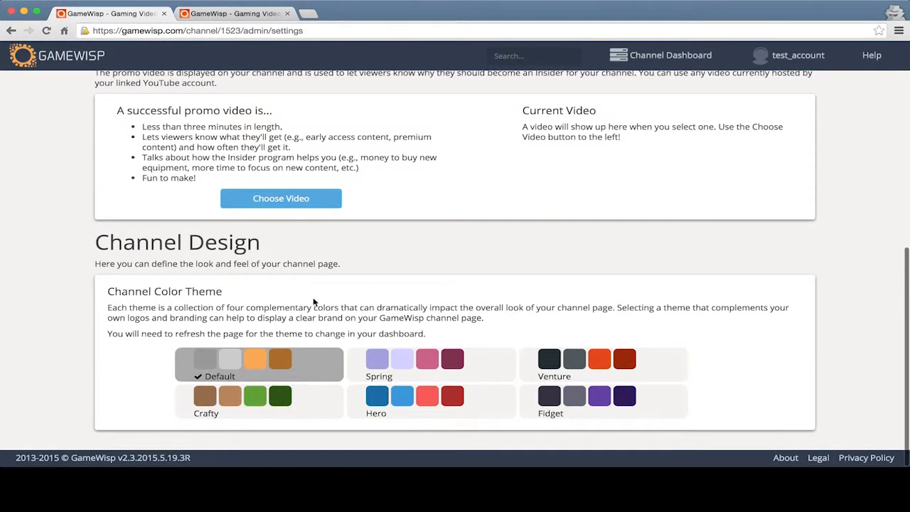
# Make Hero the channel colour theme instead of Default
pyautogui.click(425, 412)
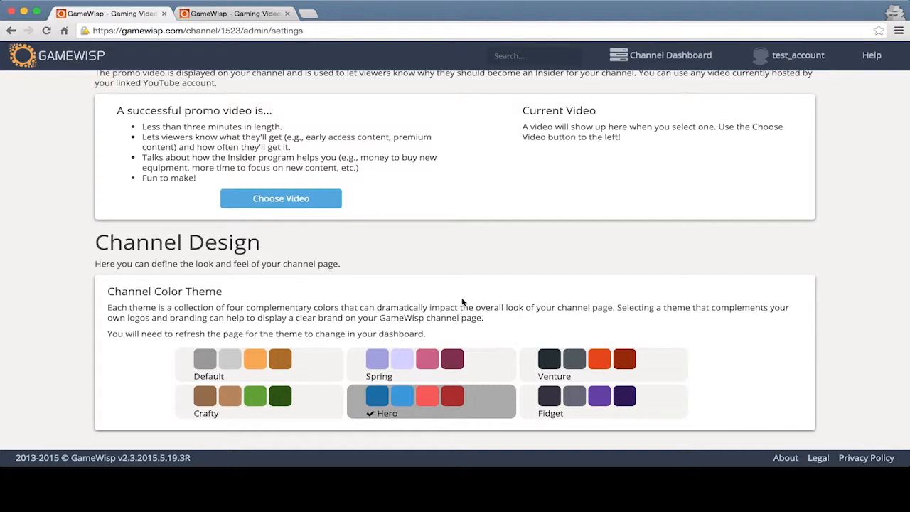
pyautogui.scroll(10, 463, 302)
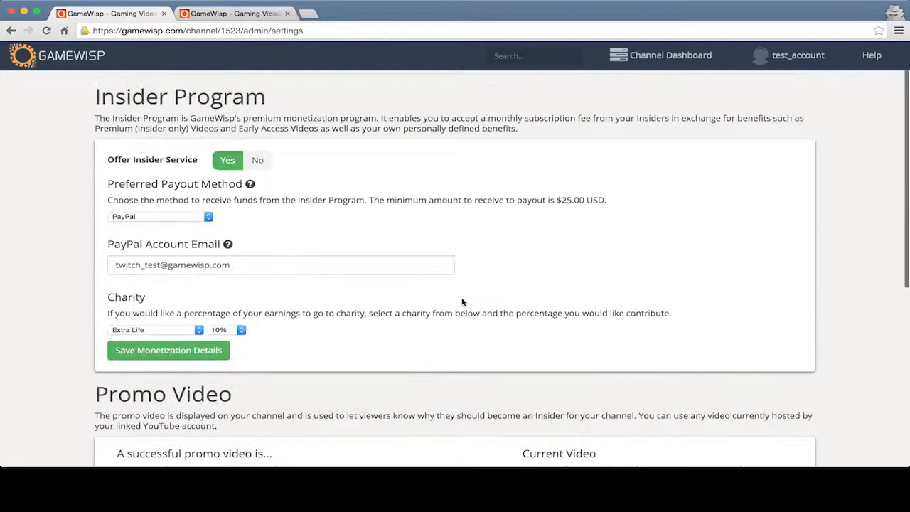
pyautogui.scroll(3, 462, 301)
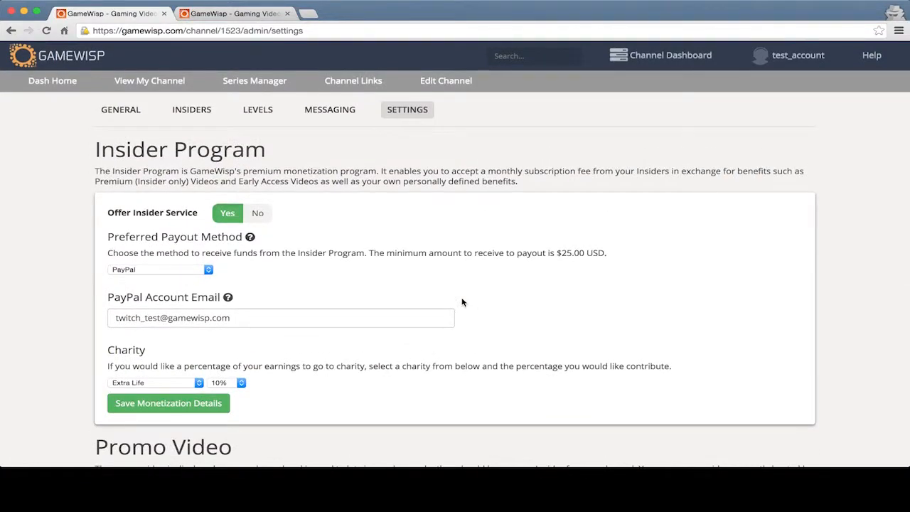